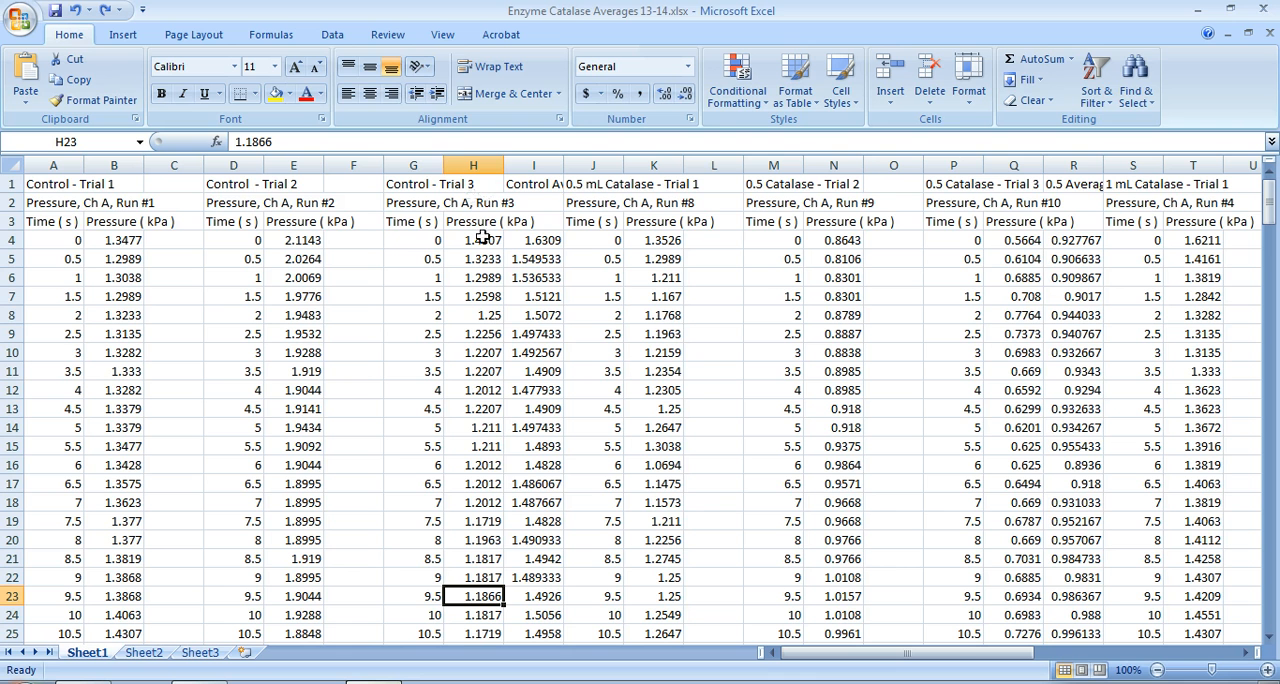
Review the average columns for the control and the 0.5, 1 and 1.5 mL catalase trials across Sheet1
{"action": "left_click", "coordinate": [530, 165]}
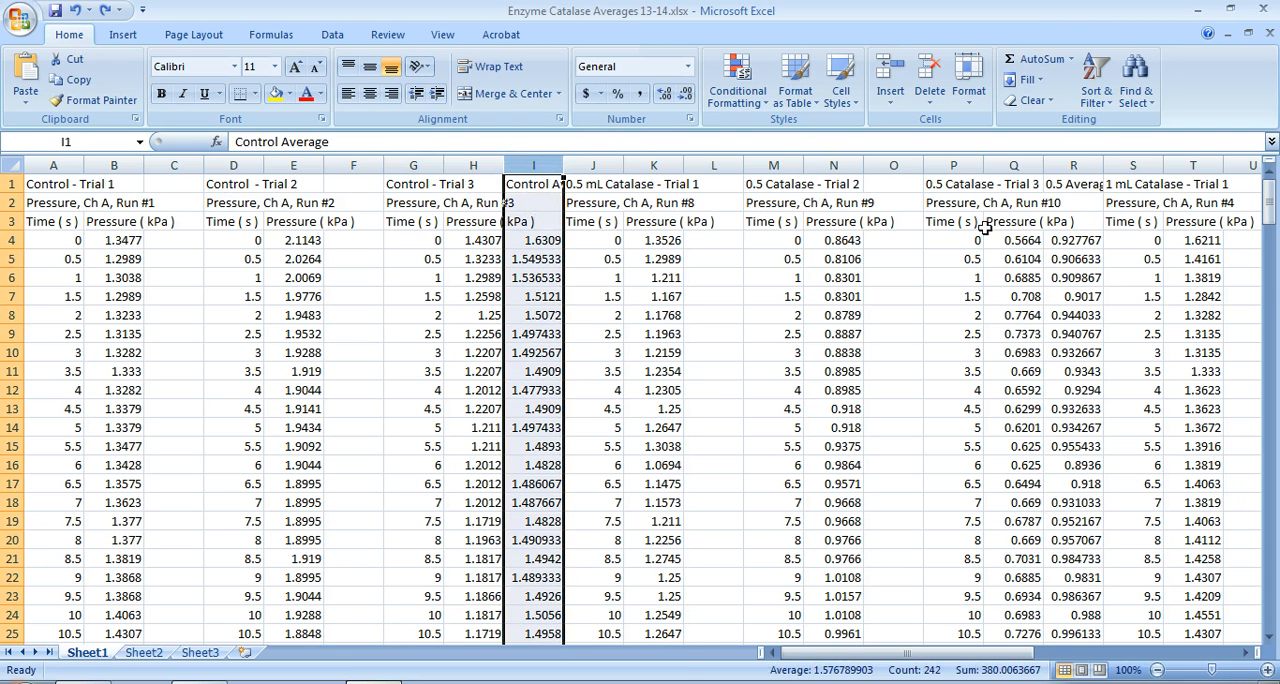
{"action": "left_click", "coordinate": [1087, 165]}
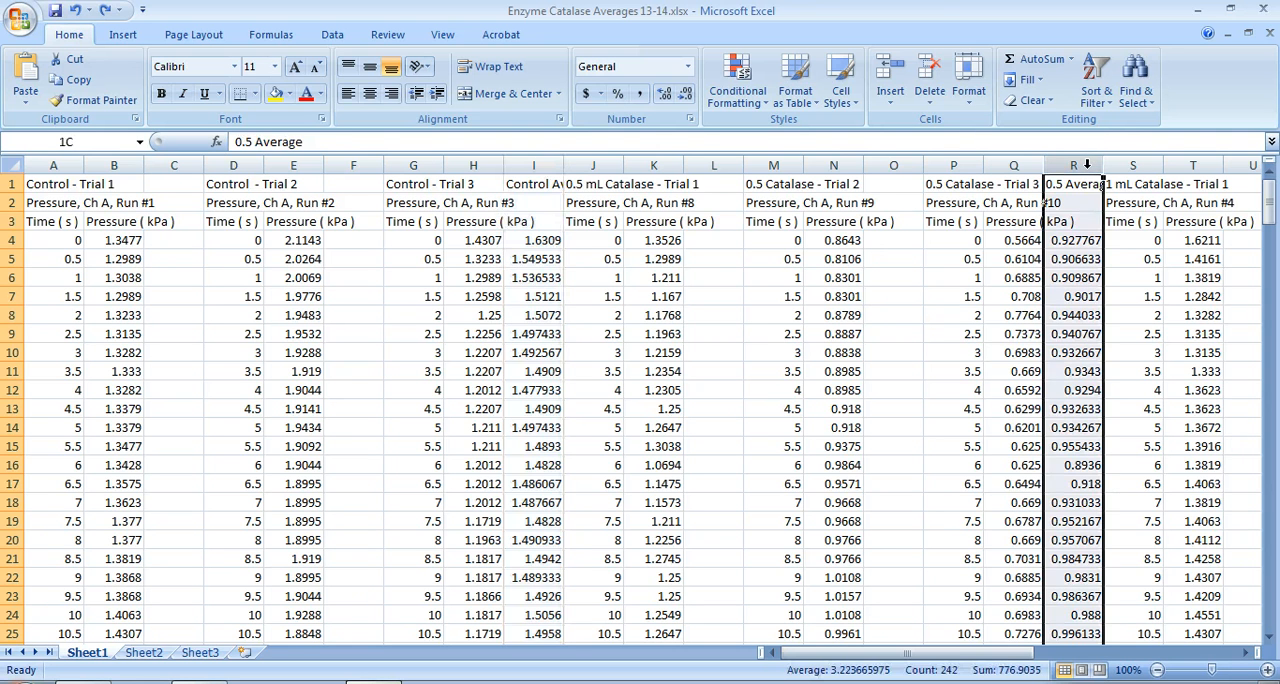
{"action": "left_click_drag", "start_coordinate": [967, 655], "coordinate": [1122, 655]}
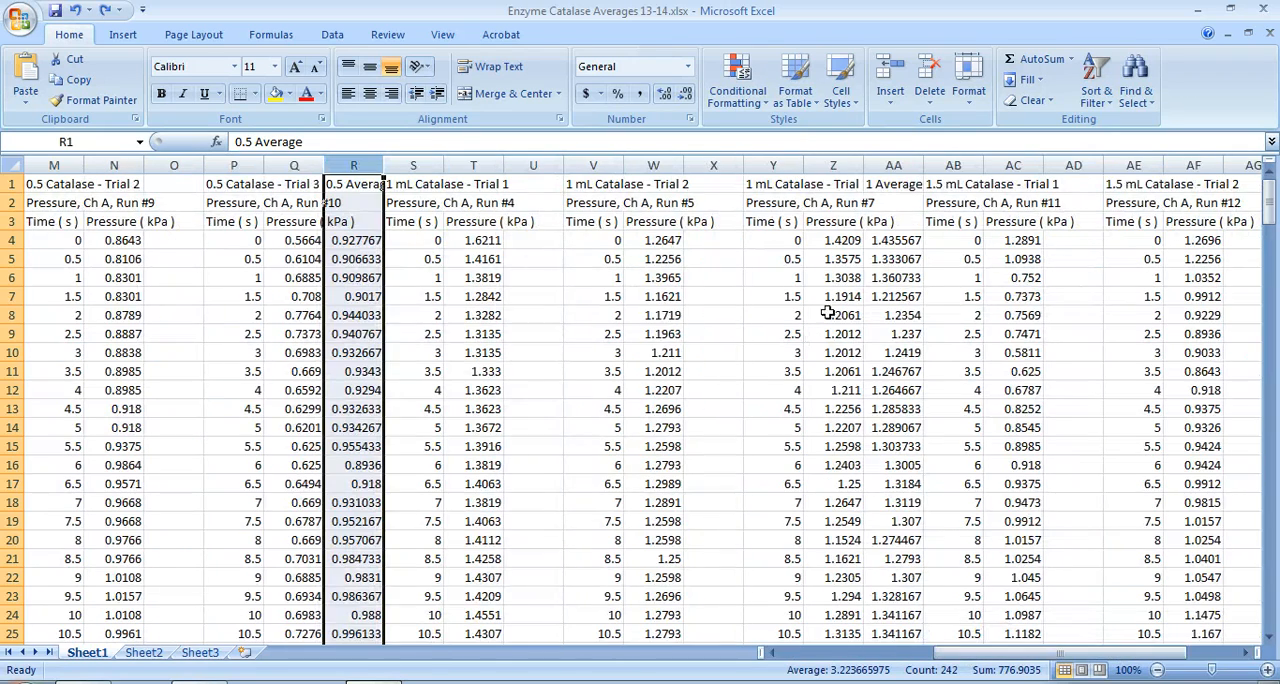
{"action": "left_click", "coordinate": [893, 165]}
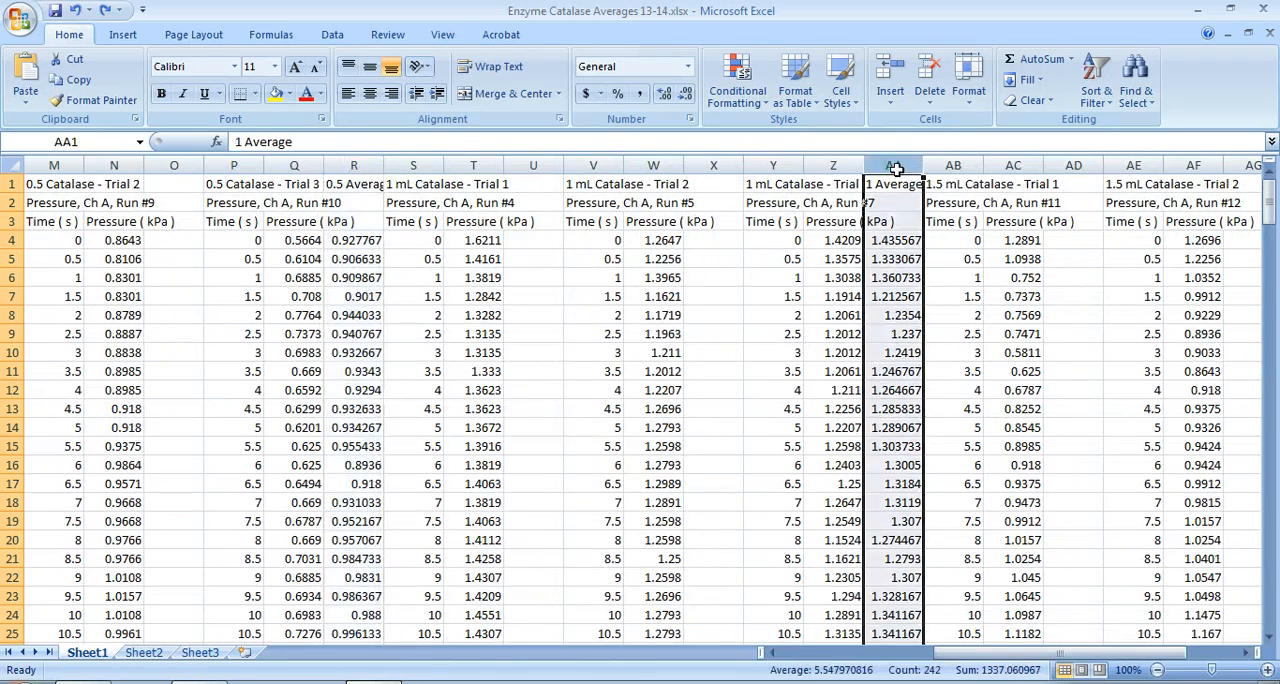
{"action": "left_click_drag", "start_coordinate": [985, 660], "coordinate": [1062, 660]}
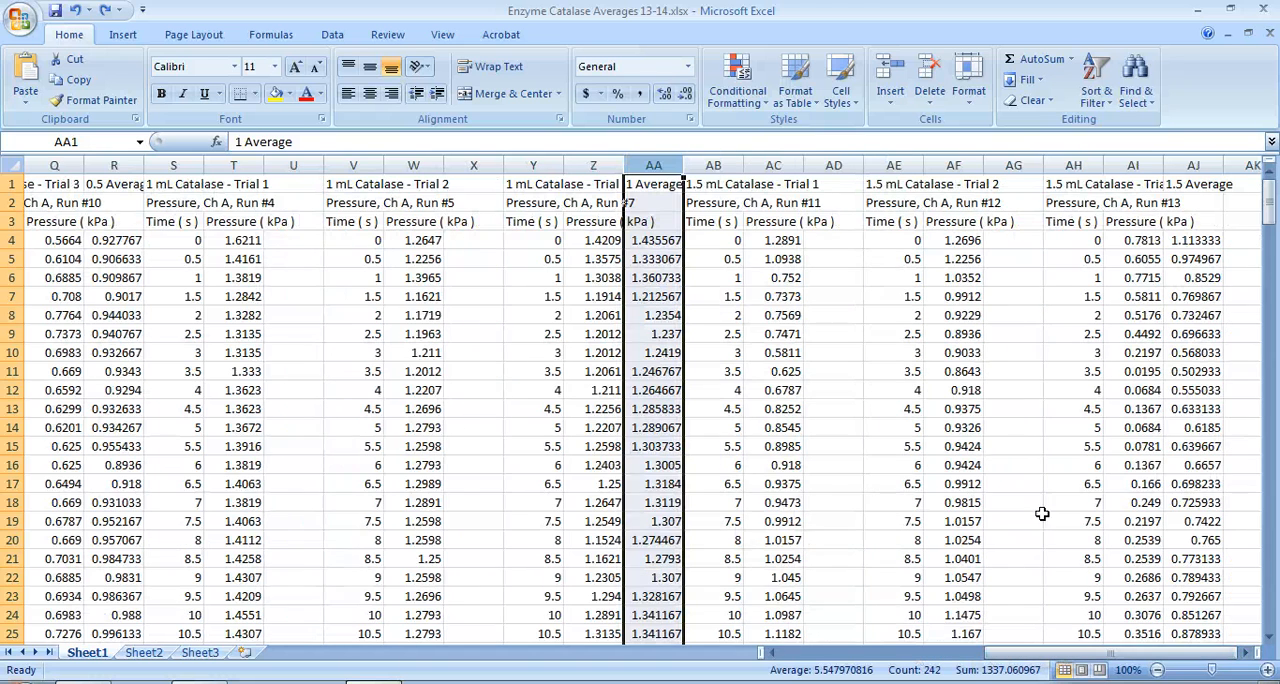
{"action": "left_click", "coordinate": [1193, 165]}
{"action": "left_click_drag", "start_coordinate": [1145, 652], "coordinate": [900, 652]}
{"action": "left_click_drag", "start_coordinate": [505, 645], "coordinate": [508, 647]}
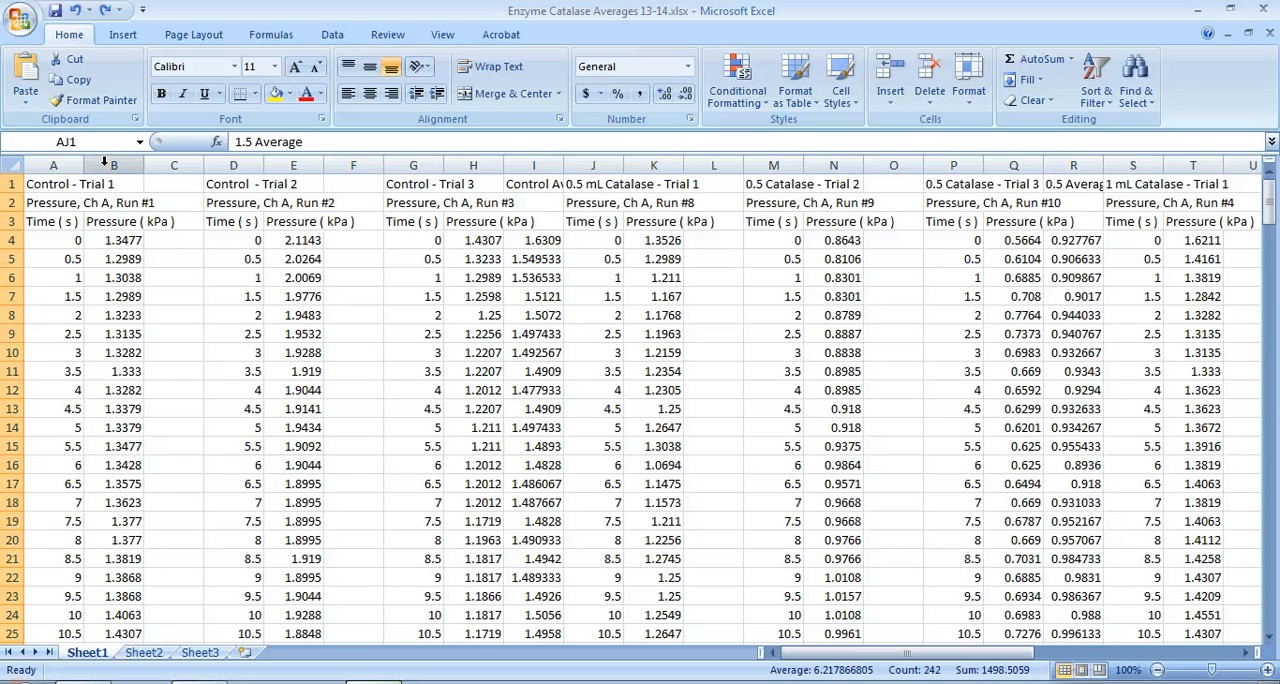
Examine the time and pressure readings of Control - Trial 1, starting from row 4
{"action": "left_click_drag", "start_coordinate": [54, 240], "coordinate": [46, 614]}
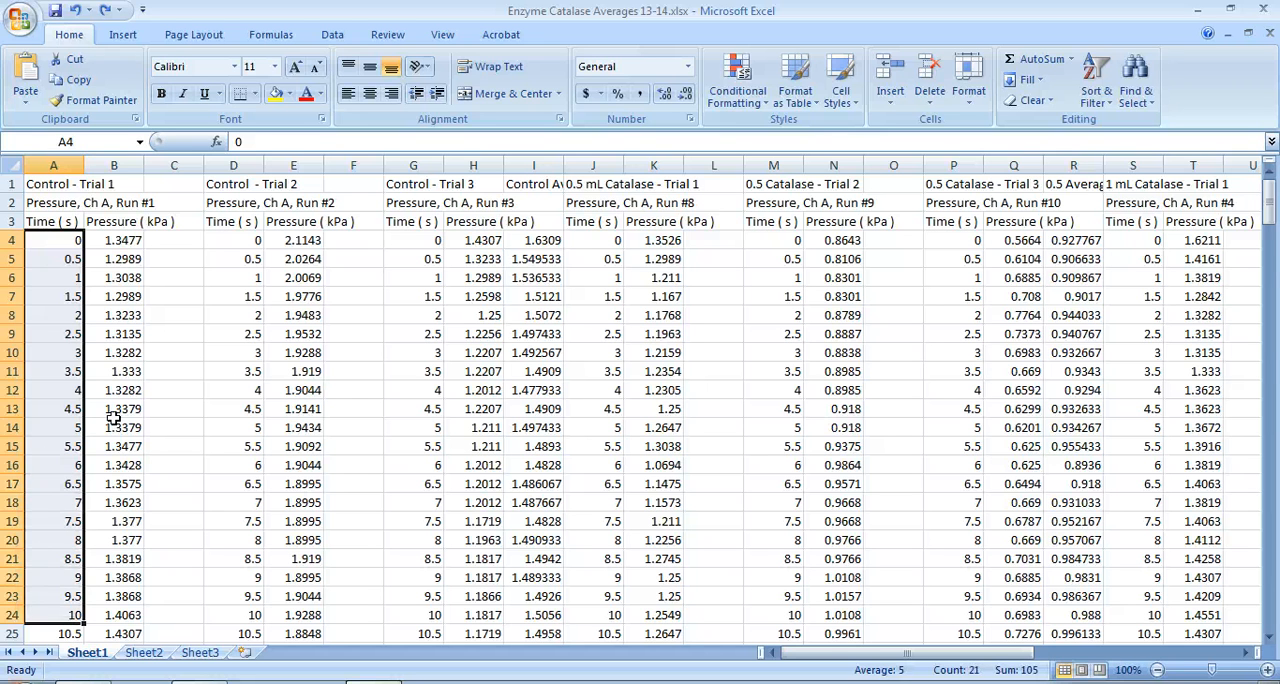
{"action": "left_click", "coordinate": [118, 312]}
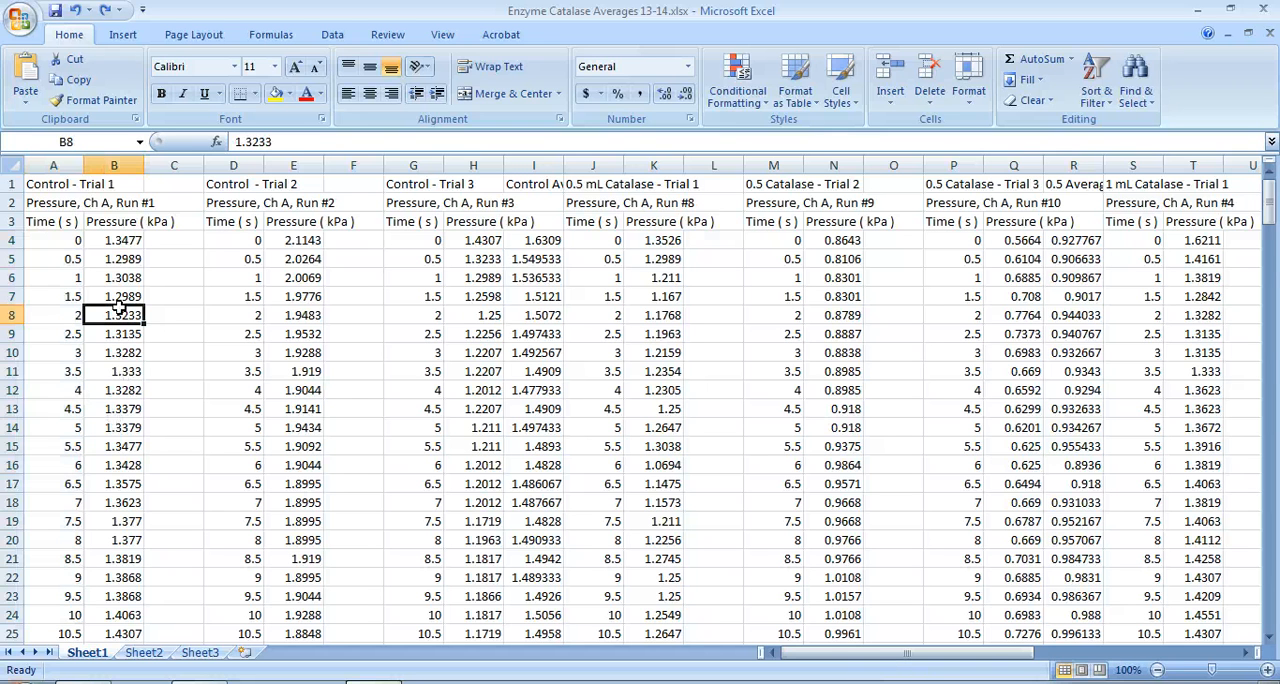
{"action": "left_click", "coordinate": [120, 243]}
{"action": "left_click", "coordinate": [71, 242]}
{"action": "key", "text": "shift+Down"}
{"action": "key", "text": "shift+Down"}
{"action": "key", "text": "shift+Down"}
{"action": "key", "text": "shift+Down"}
{"action": "key", "text": "shift+Down"}
{"action": "key", "text": "shift+Down"}
{"action": "key", "text": "shift+Down"}
{"action": "key", "text": "shift+Down"}
{"action": "key", "text": "shift+Down"}
{"action": "key", "text": "shift+Down"}
{"action": "key", "text": "shift+Down"}
{"action": "key", "text": "shift+Down"}
{"action": "key", "text": "shift+Down"}
{"action": "key", "text": "shift+Down"}
{"action": "key", "text": "shift+Down"}
{"action": "key", "text": "shift+Down"}
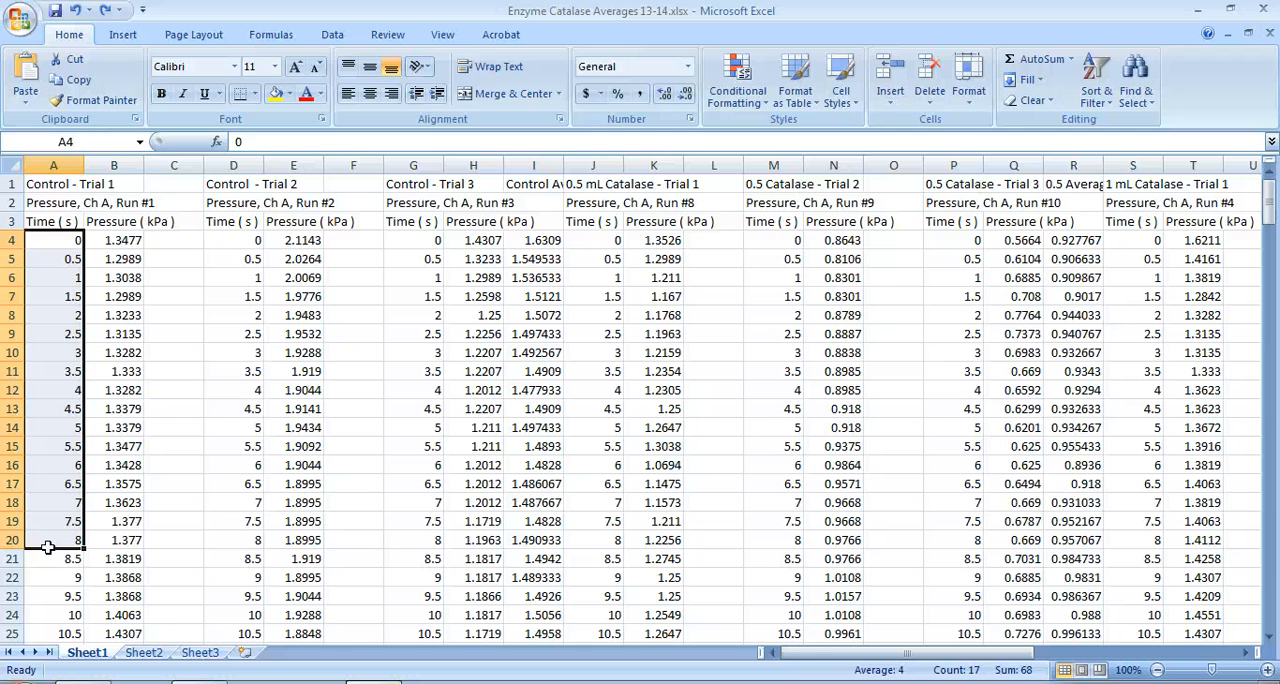
{"action": "left_click", "coordinate": [118, 242]}
{"action": "key", "text": "shift+Down"}
{"action": "key", "text": "shift+Down"}
{"action": "key", "text": "shift+Down"}
{"action": "key", "text": "shift+Down"}
{"action": "key", "text": "shift+Down"}
{"action": "key", "text": "shift+Down"}
{"action": "key", "text": "shift+Down"}
{"action": "key", "text": "shift+Down"}
{"action": "key", "text": "shift+Down"}
{"action": "key", "text": "shift+Down"}
{"action": "key", "text": "shift+Down"}
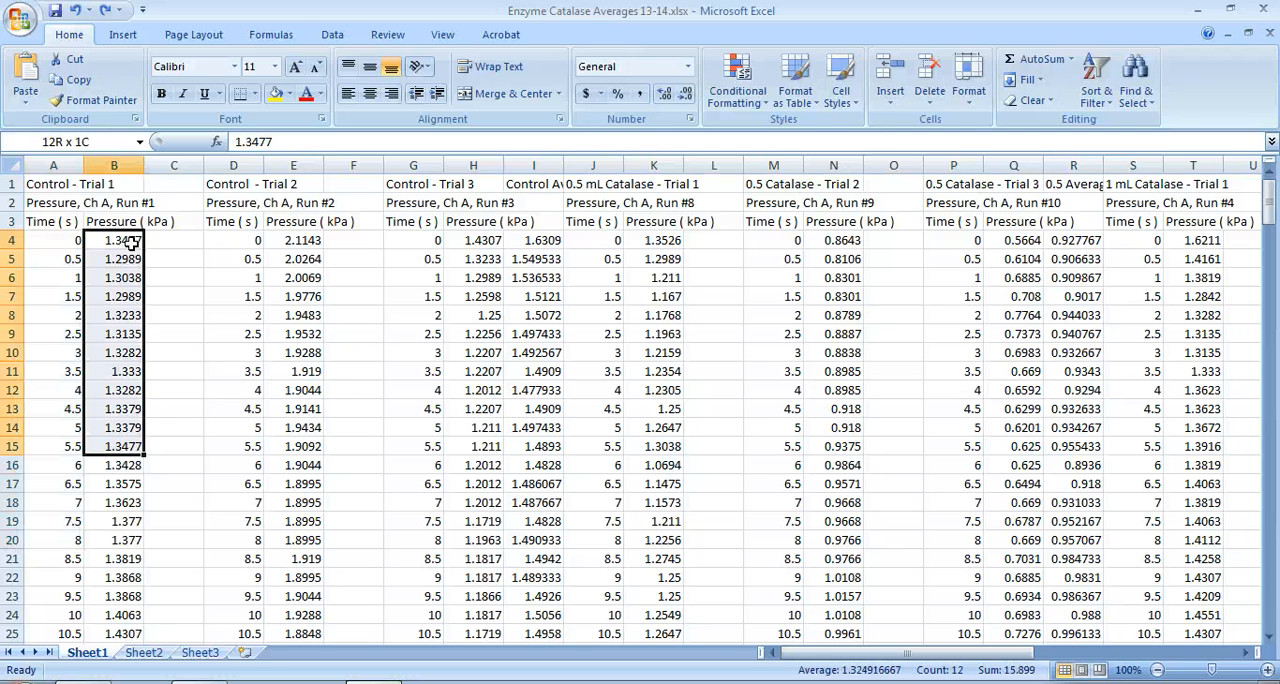
Insert a blank column between the time and pressure columns of Control - Trial 1
{"action": "left_click", "coordinate": [103, 160]}
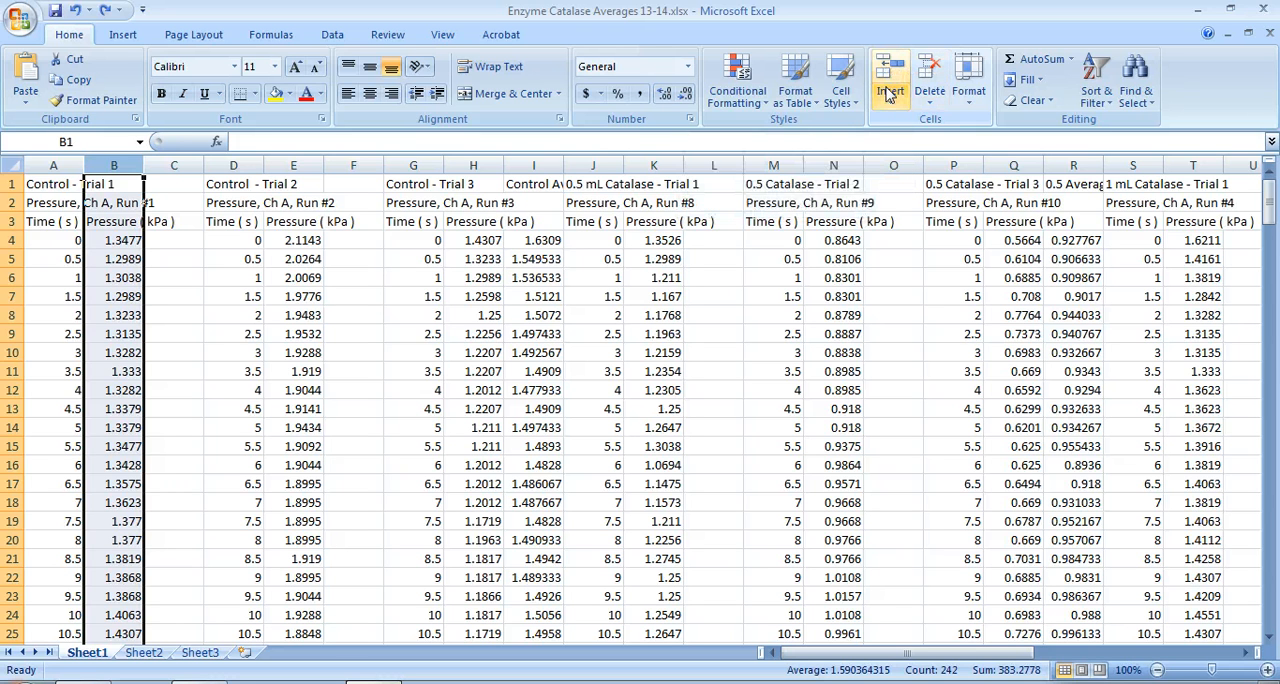
{"action": "left_click", "coordinate": [889, 94]}
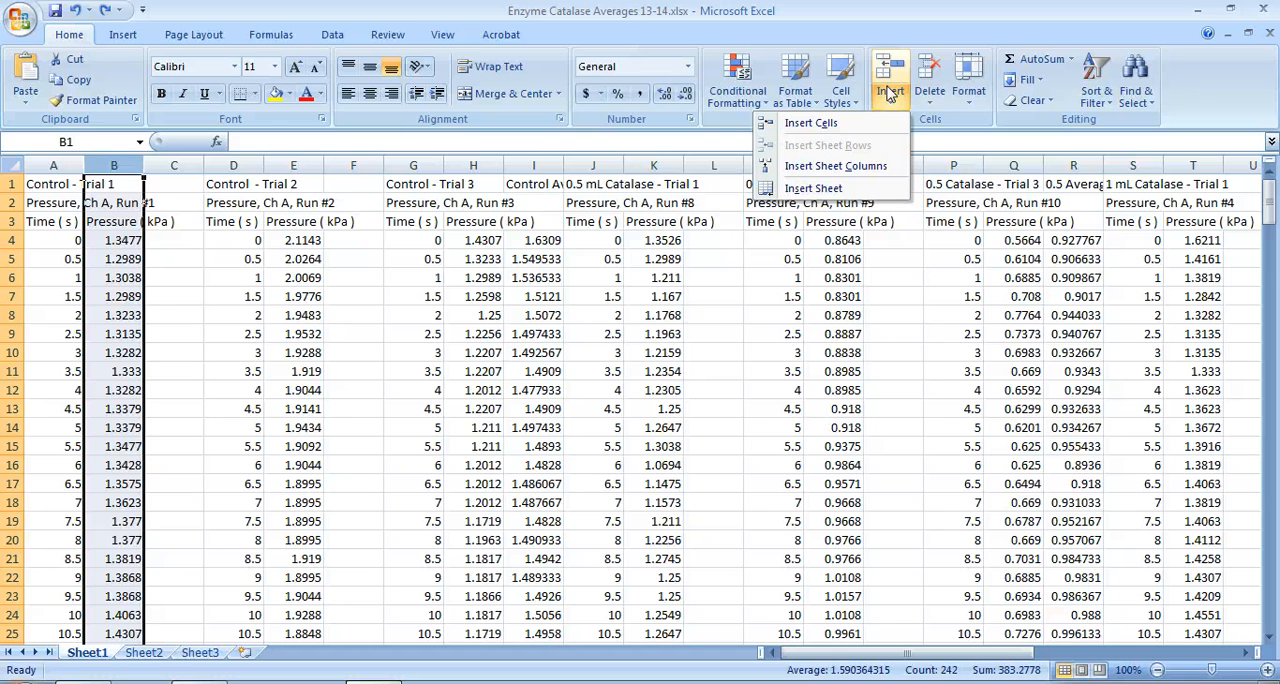
{"action": "left_click", "coordinate": [812, 123]}
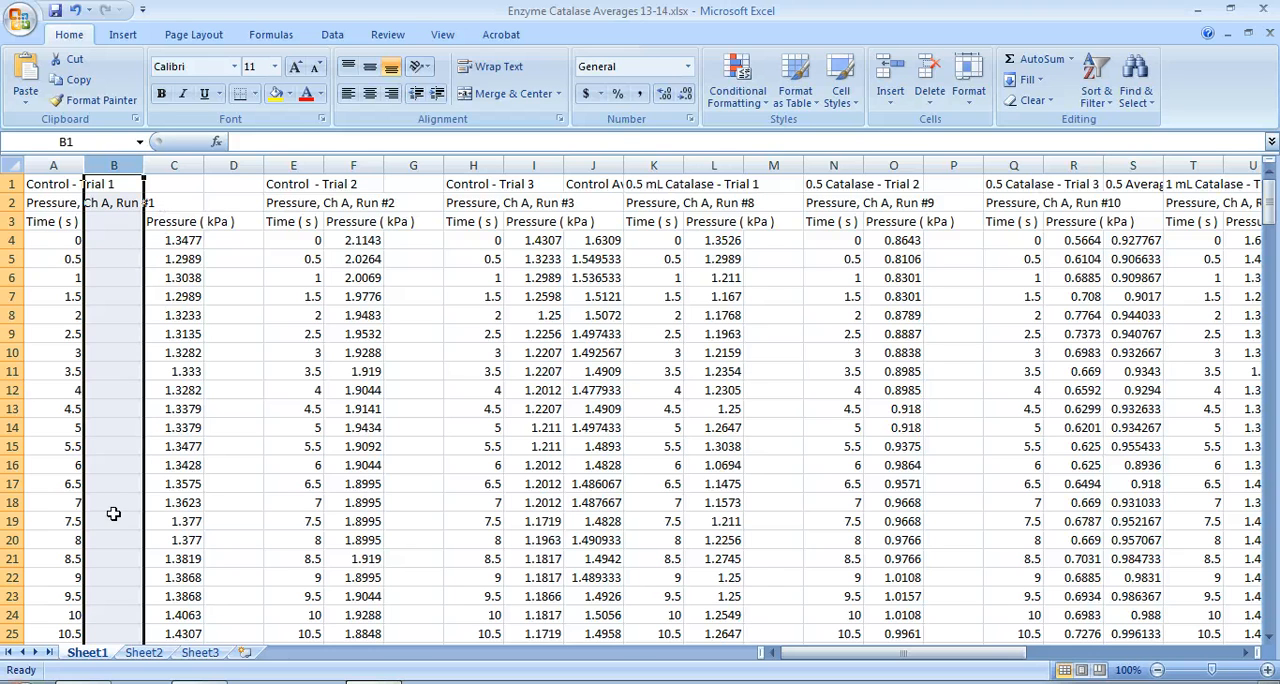
{"action": "left_click", "coordinate": [307, 222]}
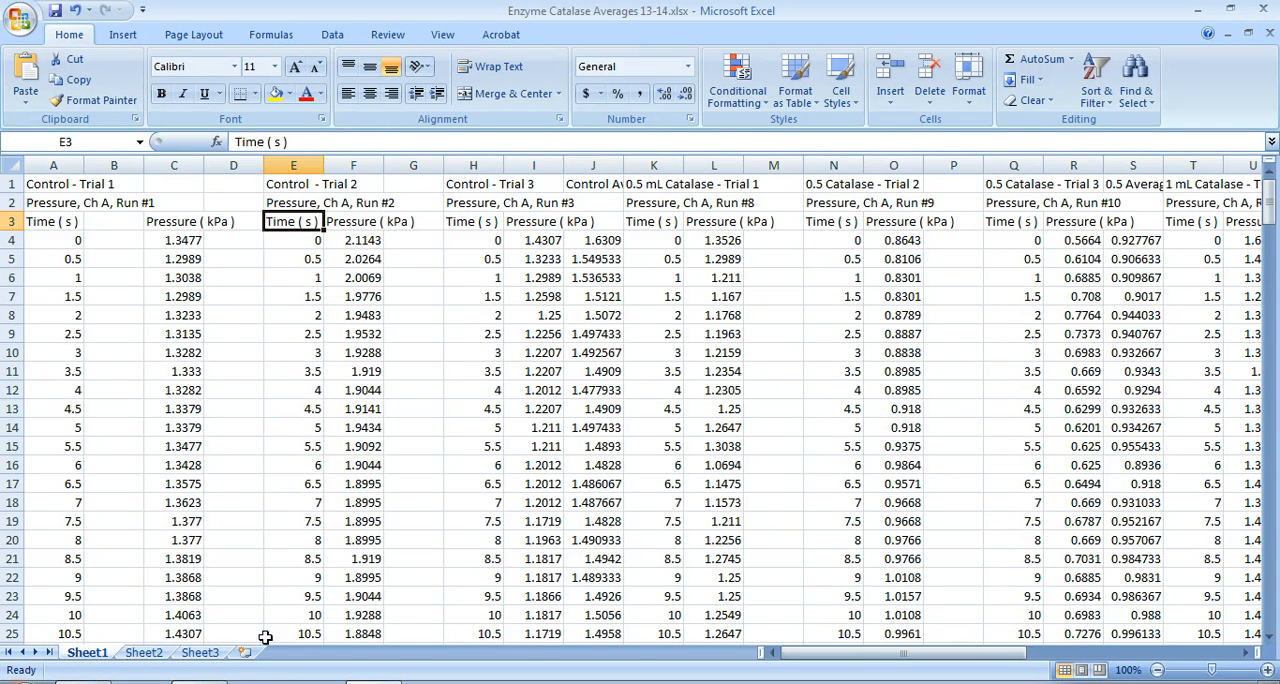
{"action": "left_click", "coordinate": [13, 241]}
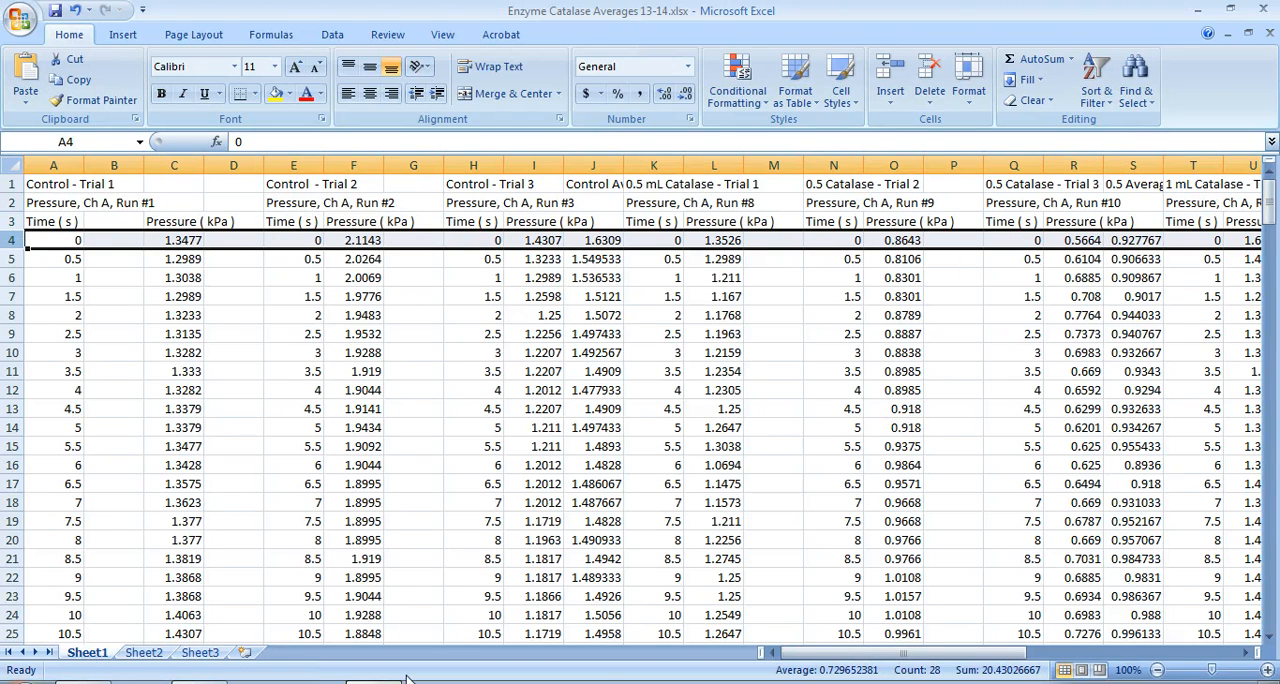
{"action": "left_click_drag", "start_coordinate": [812, 652], "coordinate": [750, 655]}
{"action": "left_click_drag", "start_coordinate": [63, 243], "coordinate": [115, 240]}
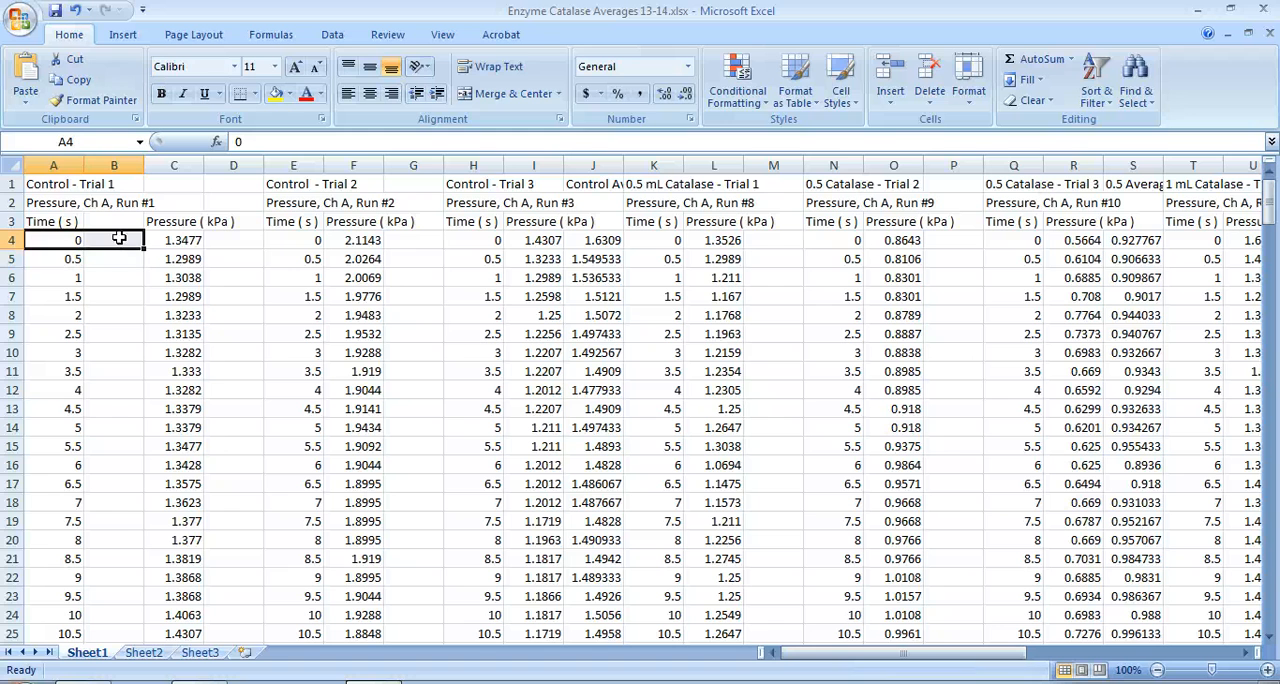
Delete the time columns of Control Trials 2 and 3, and insert a blank column before the Control Average column
{"action": "left_click", "coordinate": [300, 164]}
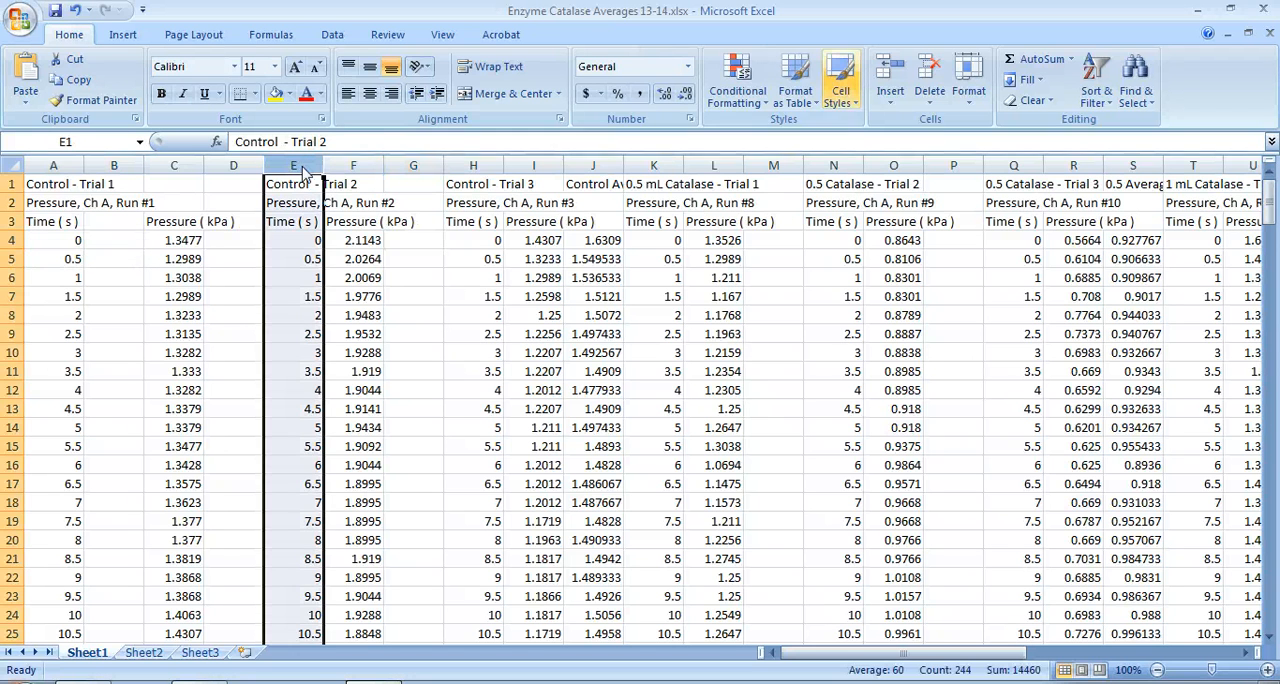
{"action": "left_click", "coordinate": [932, 78]}
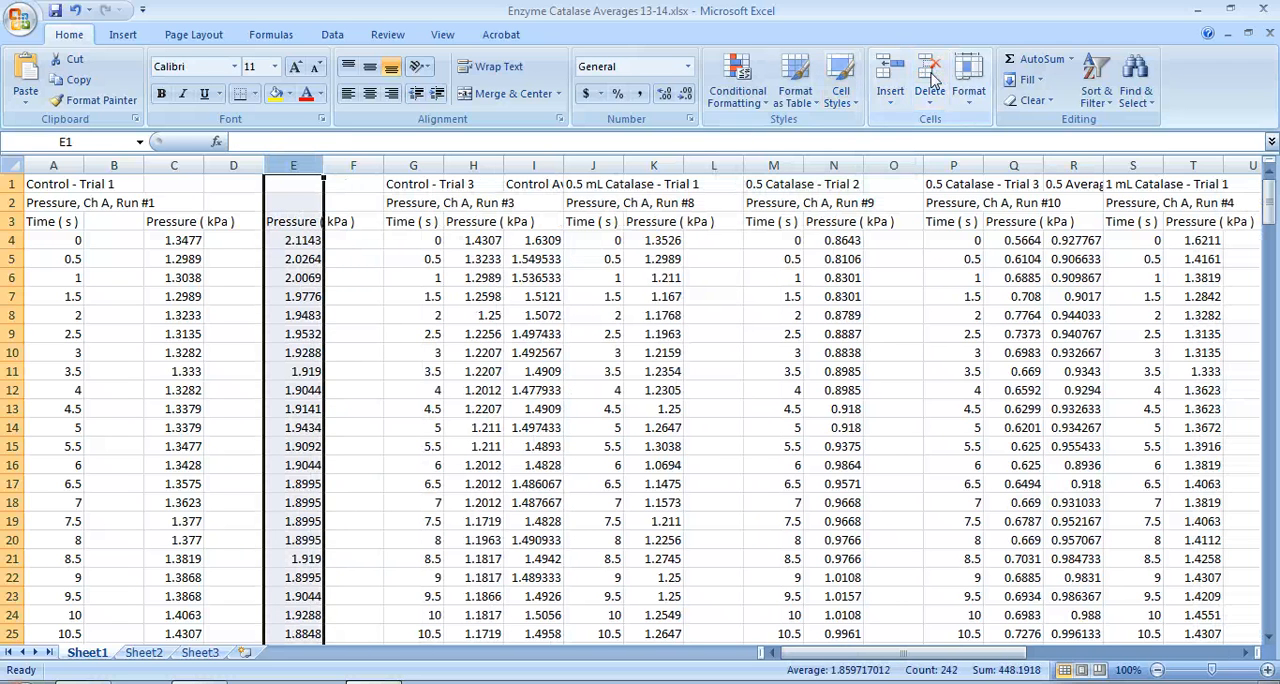
{"action": "left_click", "coordinate": [421, 164]}
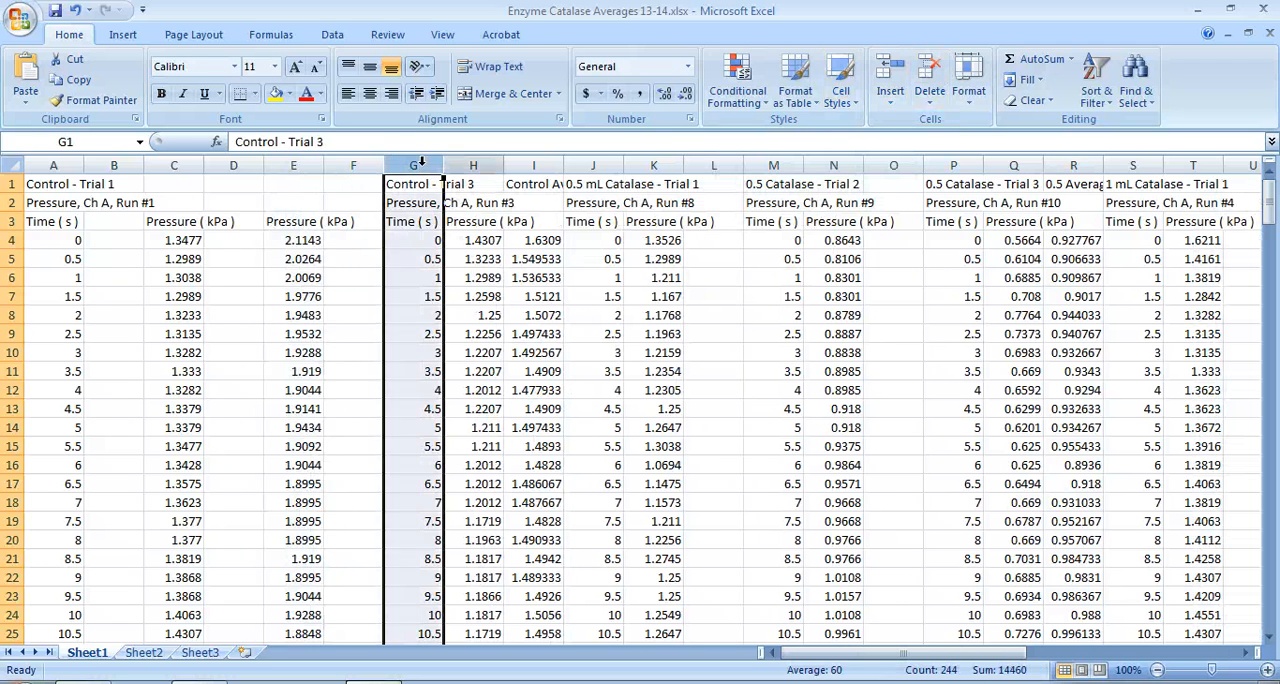
{"action": "left_click", "coordinate": [930, 80]}
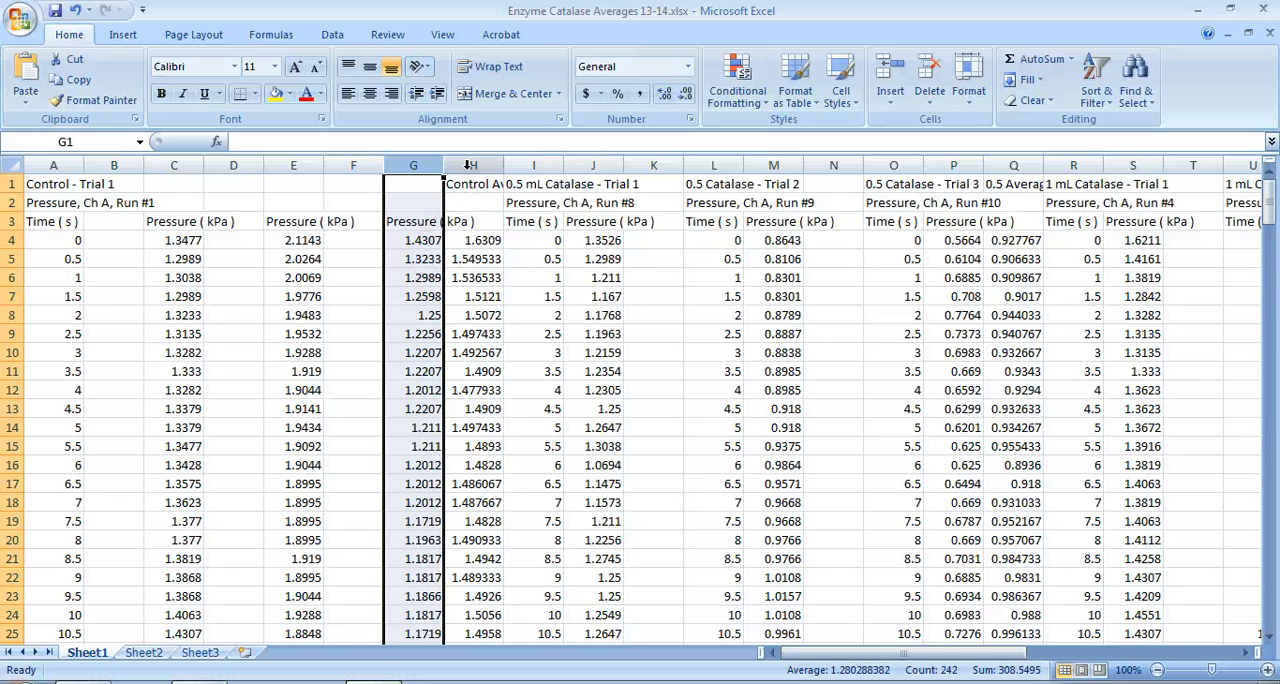
{"action": "left_click", "coordinate": [468, 165]}
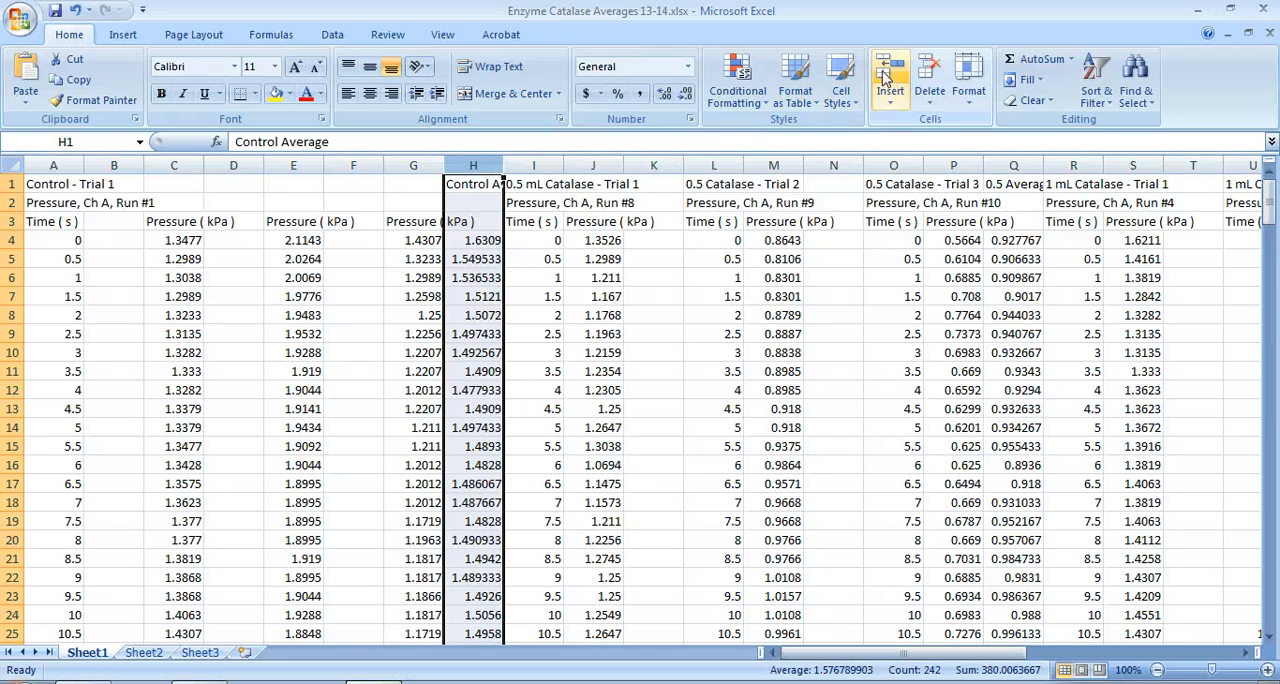
{"action": "left_click", "coordinate": [885, 78]}
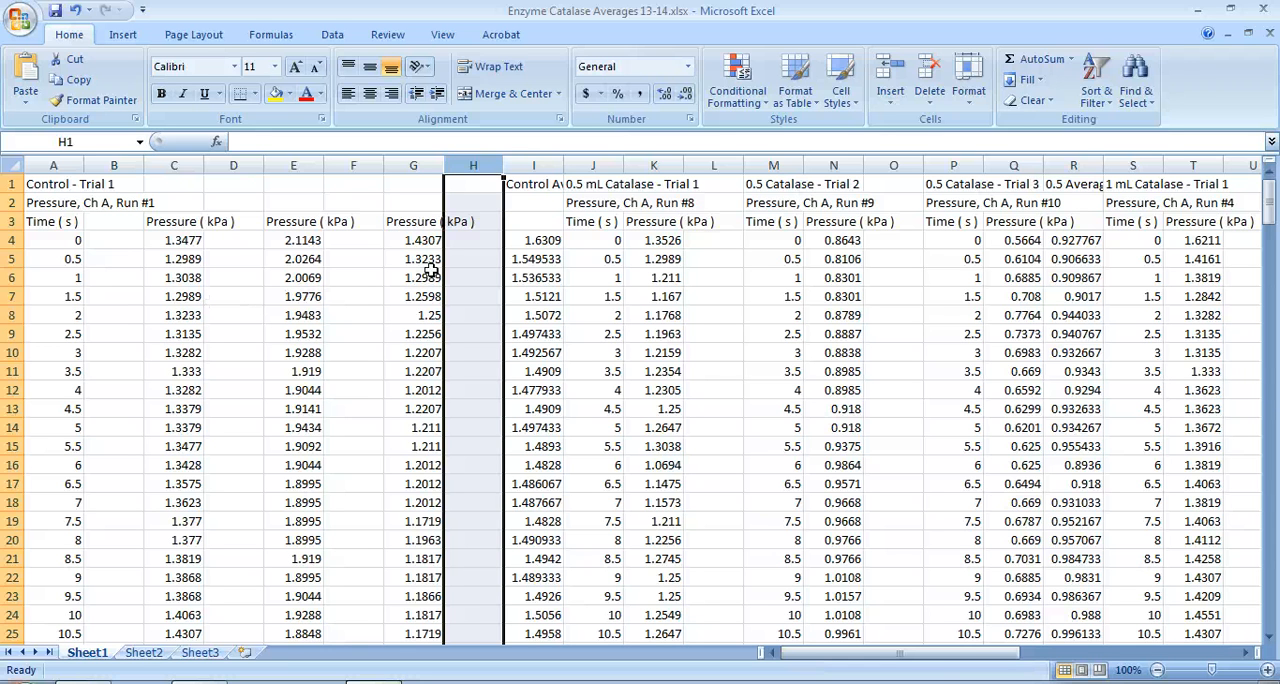
{"action": "left_click", "coordinate": [180, 164]}
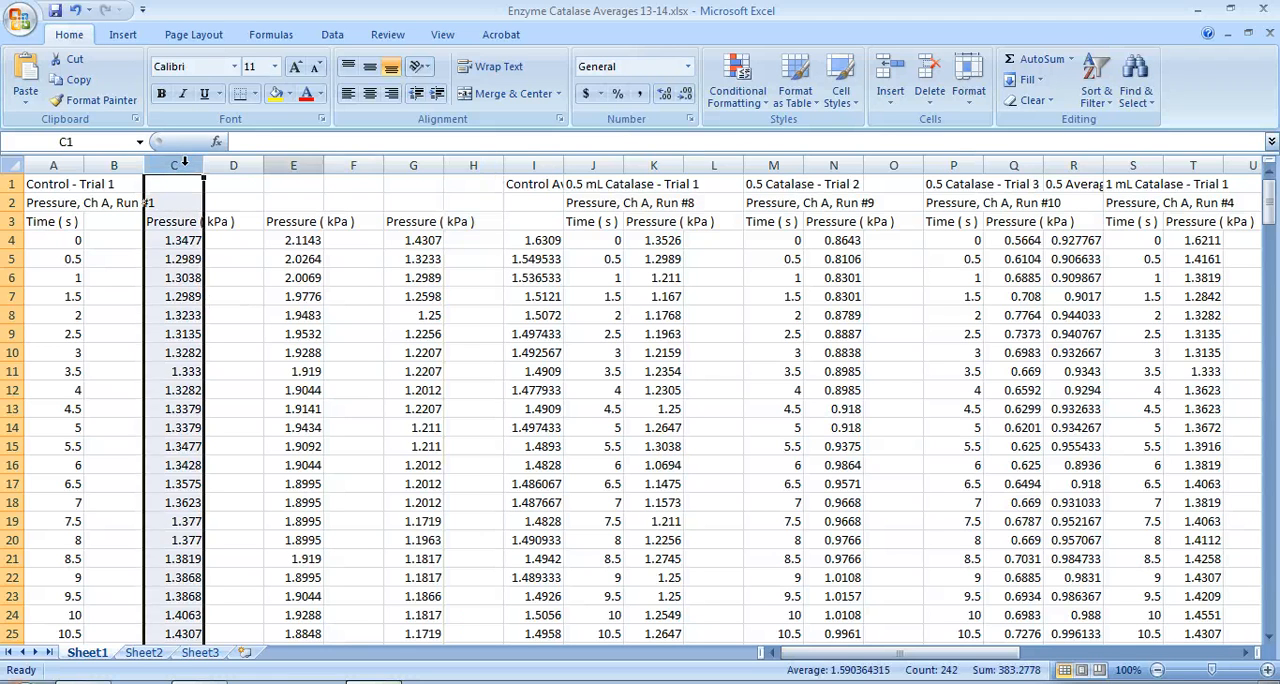
{"action": "left_click", "coordinate": [290, 164]}
{"action": "left_click", "coordinate": [425, 164]}
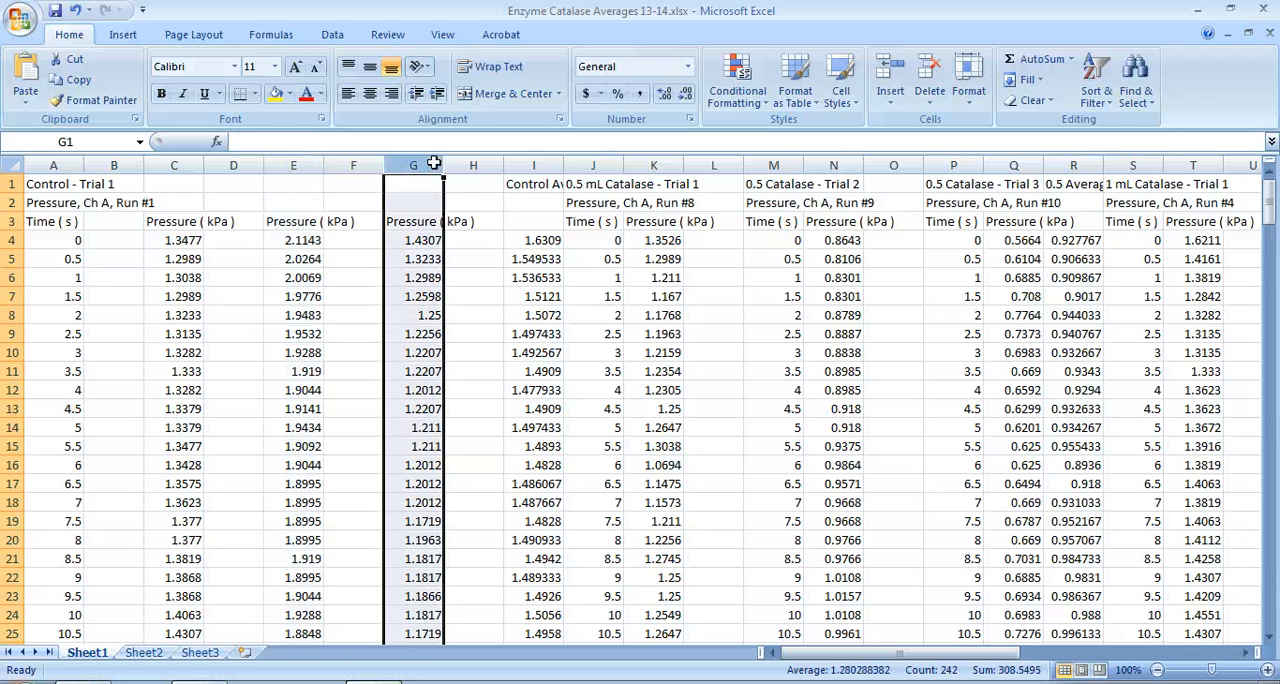
{"action": "left_click", "coordinate": [551, 166]}
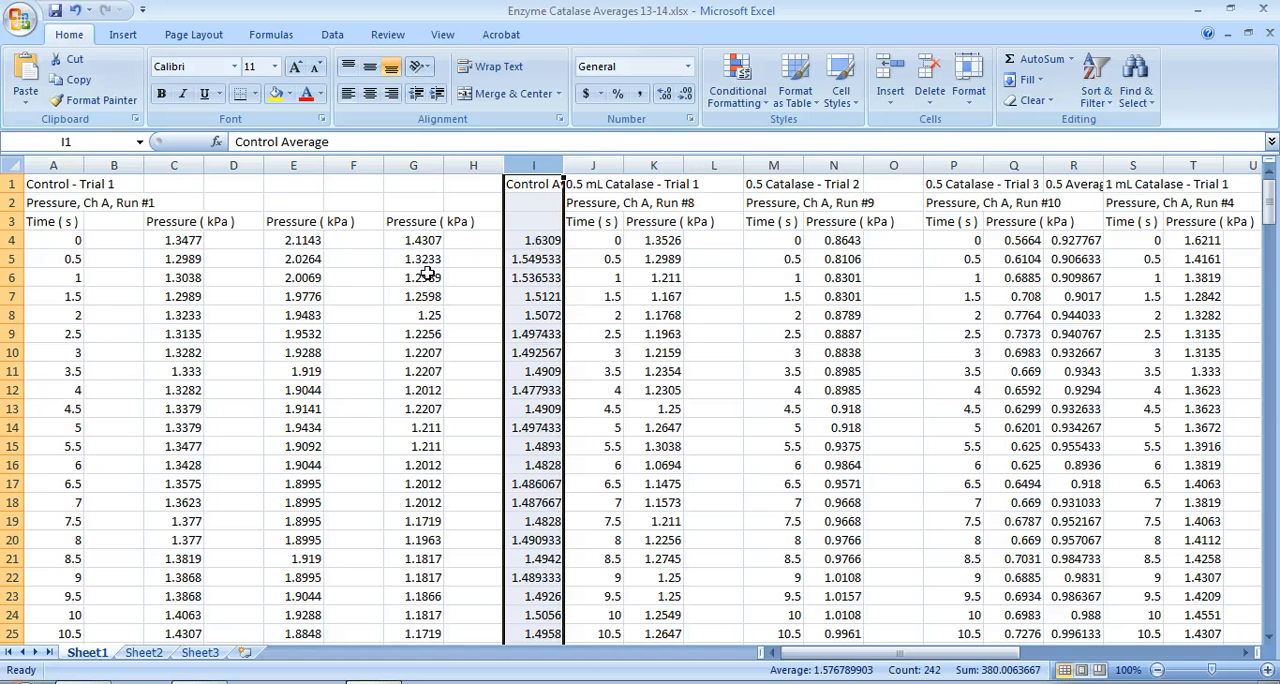
Save a copy of the workbook as "Enzyme Averages no times 13-14.xlsx" in the Unit 2 Biochem folder
{"action": "left_click", "coordinate": [18, 18]}
{"action": "left_click", "coordinate": [18, 19]}
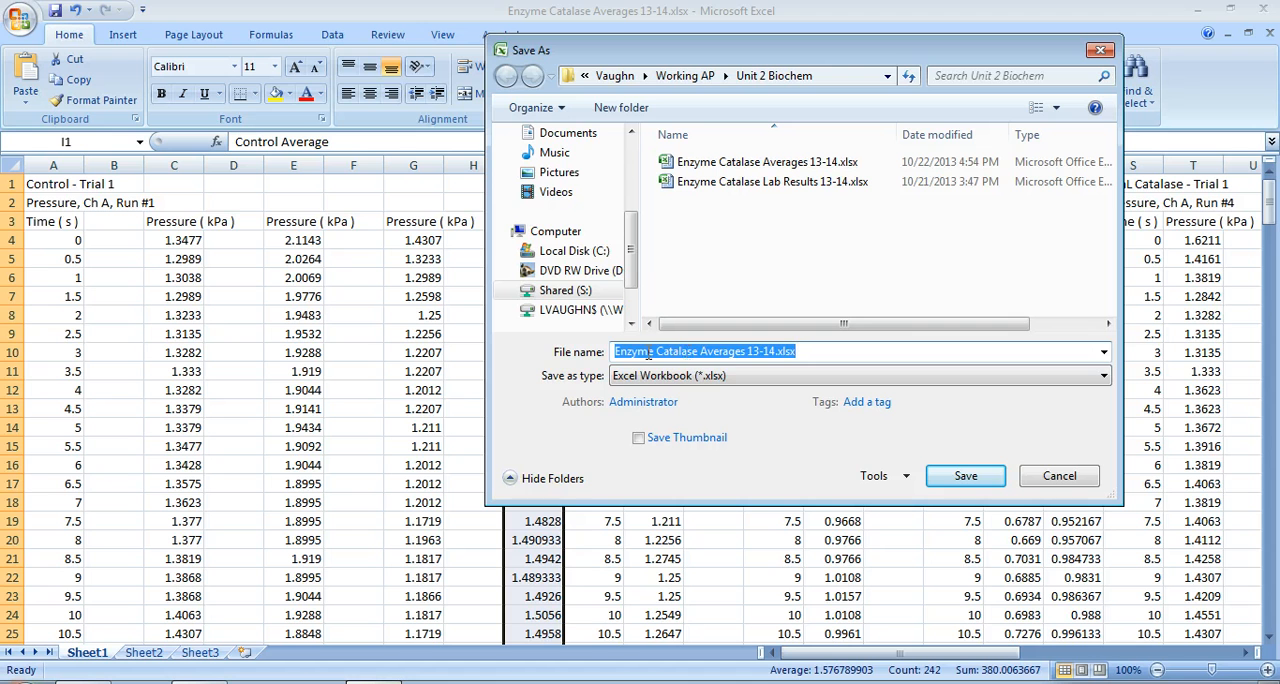
{"action": "left_click", "coordinate": [703, 352]}
{"action": "key", "text": "BackSpace"}
{"action": "key", "text": "BackSpace"}
{"action": "key", "text": "BackSpace"}
{"action": "key", "text": "BackSpace"}
{"action": "key", "text": "BackSpace"}
{"action": "key", "text": "BackSpace"}
{"action": "key", "text": "BackSpace"}
{"action": "key", "text": "BackSpace"}
{"action": "key", "text": "BackSpace"}
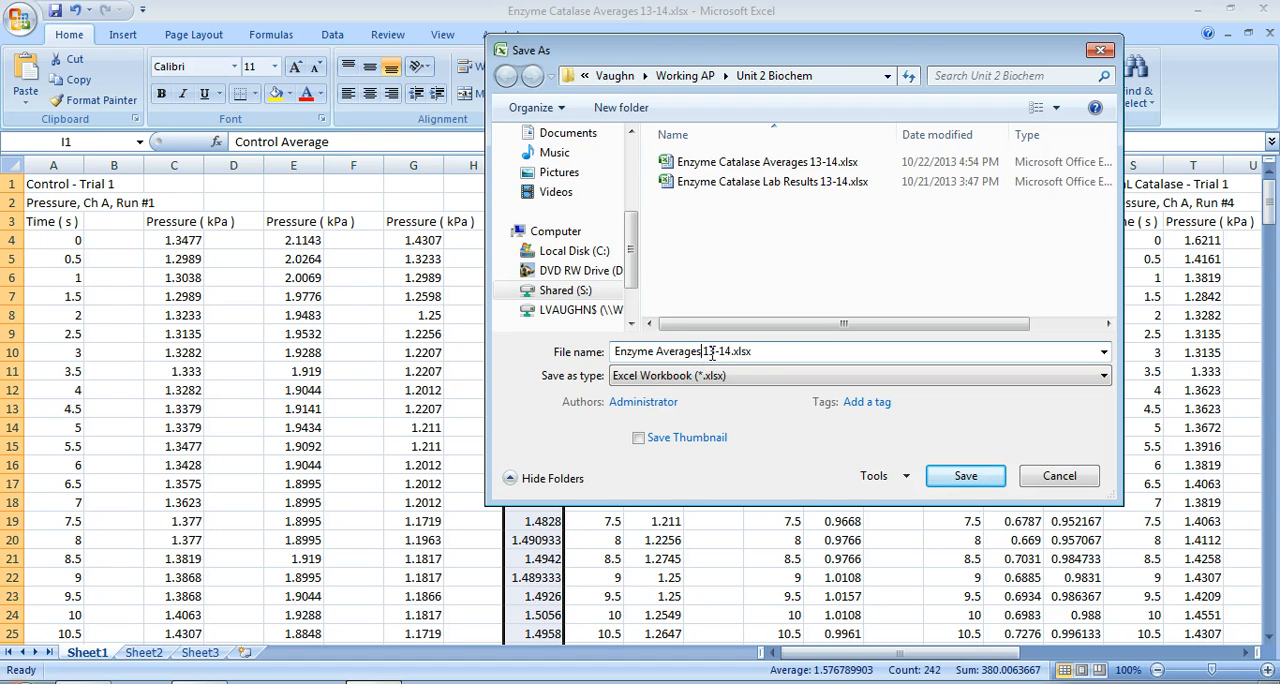
{"action": "type", "text": "no times"}
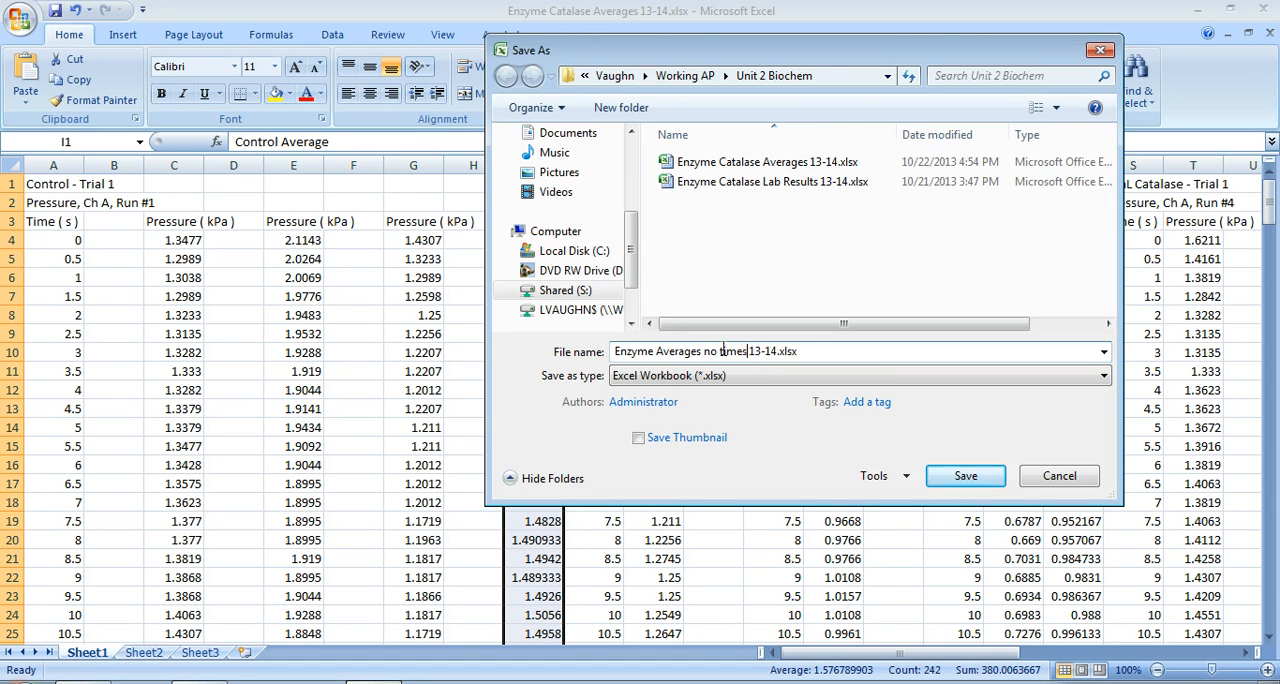
{"action": "left_click", "coordinate": [966, 476]}
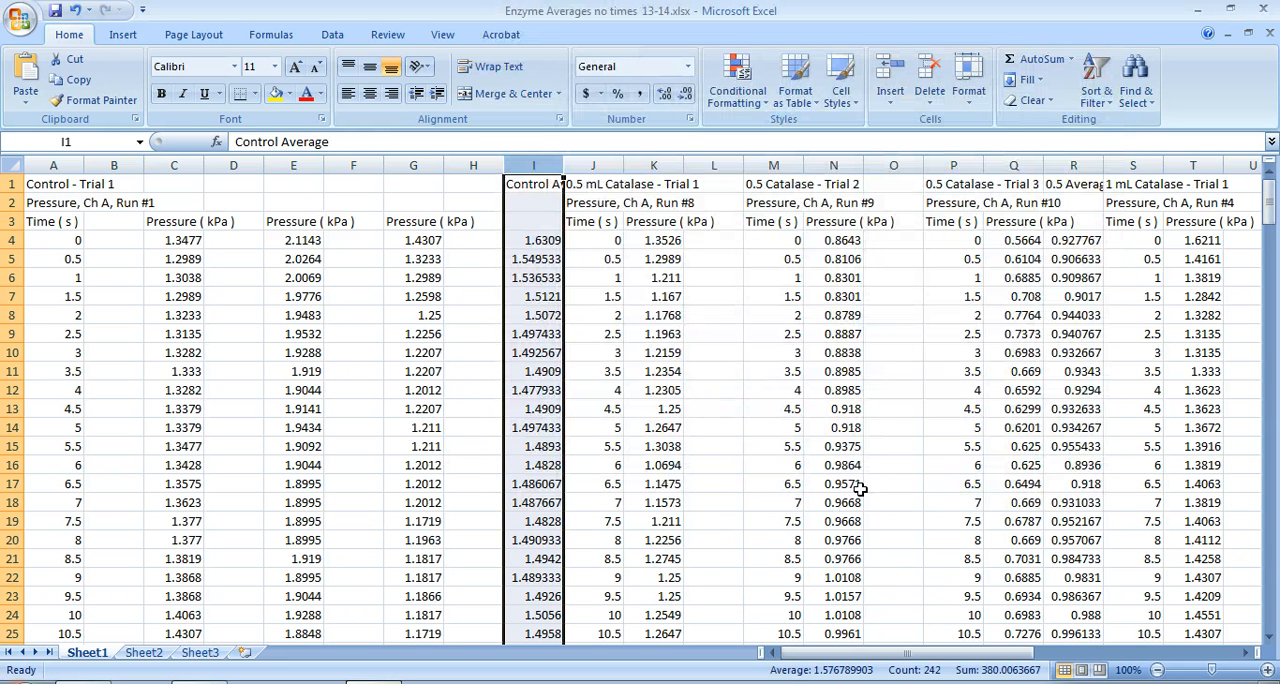